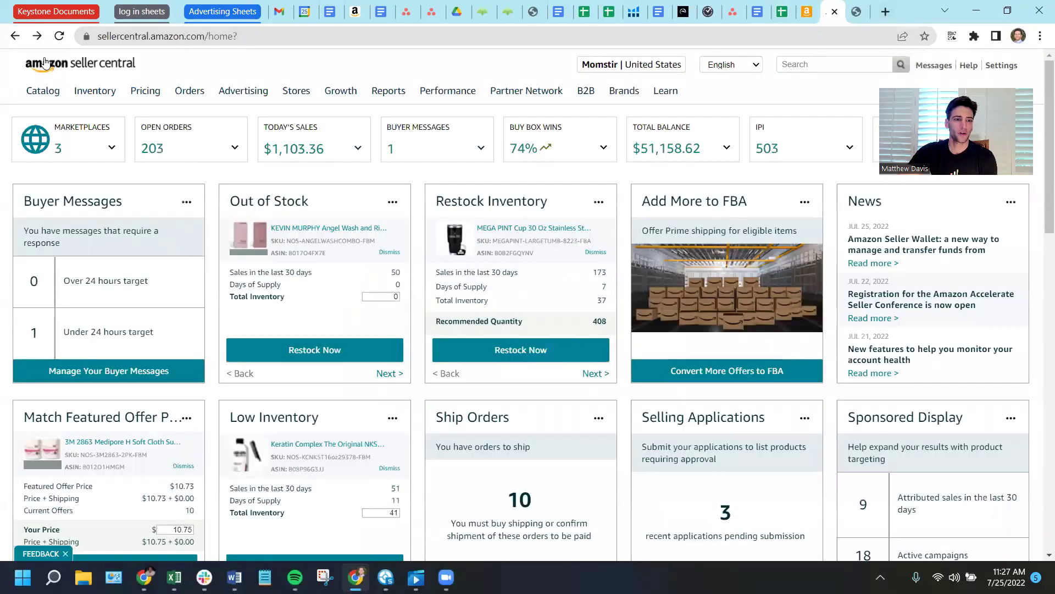
- Open Campaign Manager from Advertising and go to Sponsored ads Bulk operations
{"action": "mouse_move", "coordinate": [236, 88]}
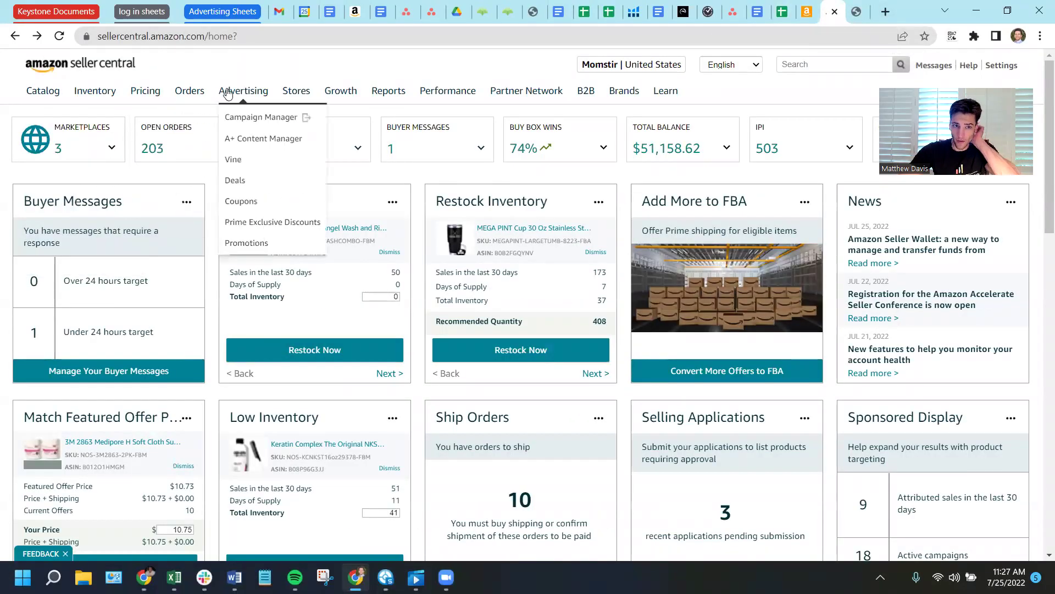
{"action": "left_click", "coordinate": [238, 117]}
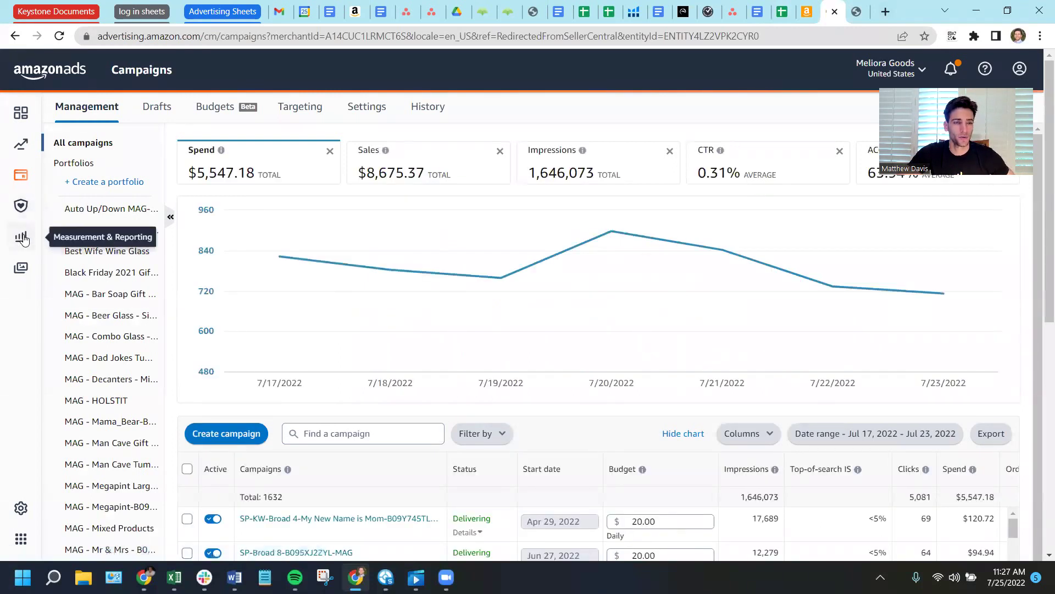
{"action": "mouse_move", "coordinate": [492, 267]}
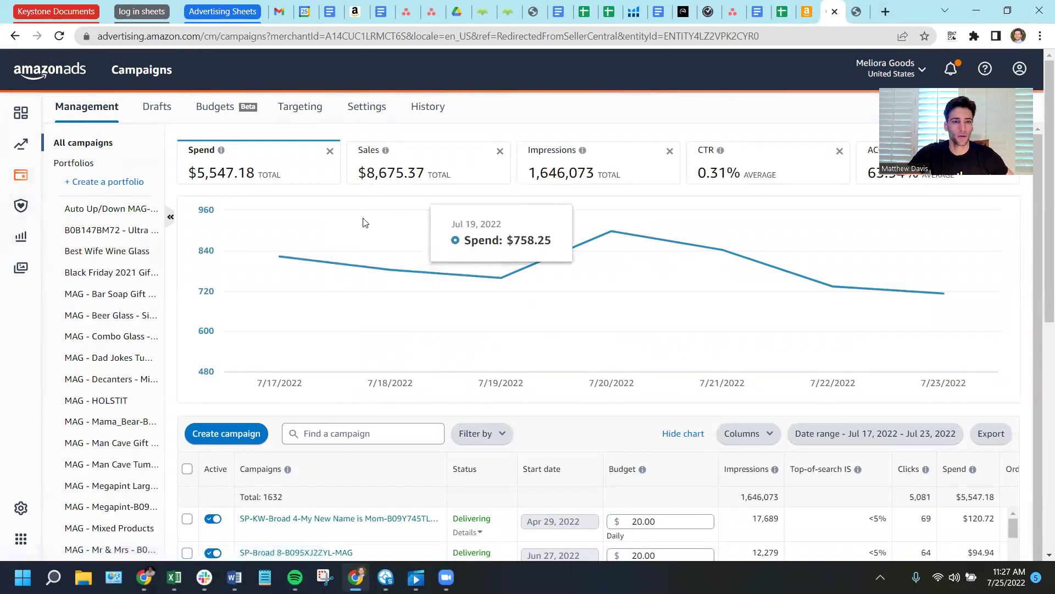
{"action": "left_click", "coordinate": [18, 177]}
{"action": "left_click", "coordinate": [103, 201]}
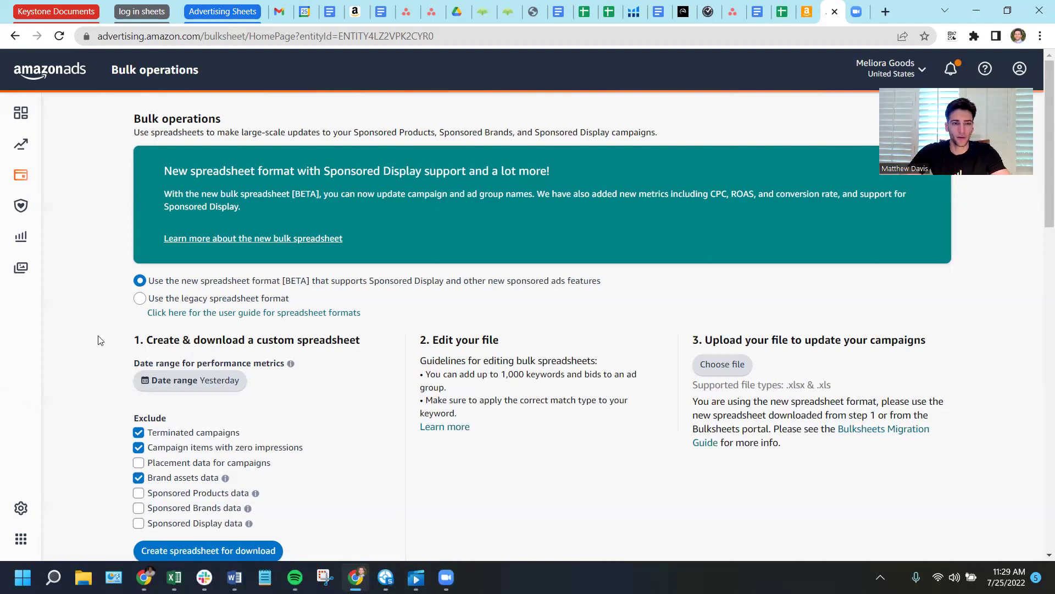
{"action": "scroll", "coordinate": [101, 336], "scroll_direction": "down", "scroll_amount": 3}
{"action": "scroll", "coordinate": [132, 304], "scroll_direction": "up", "scroll_amount": 3}
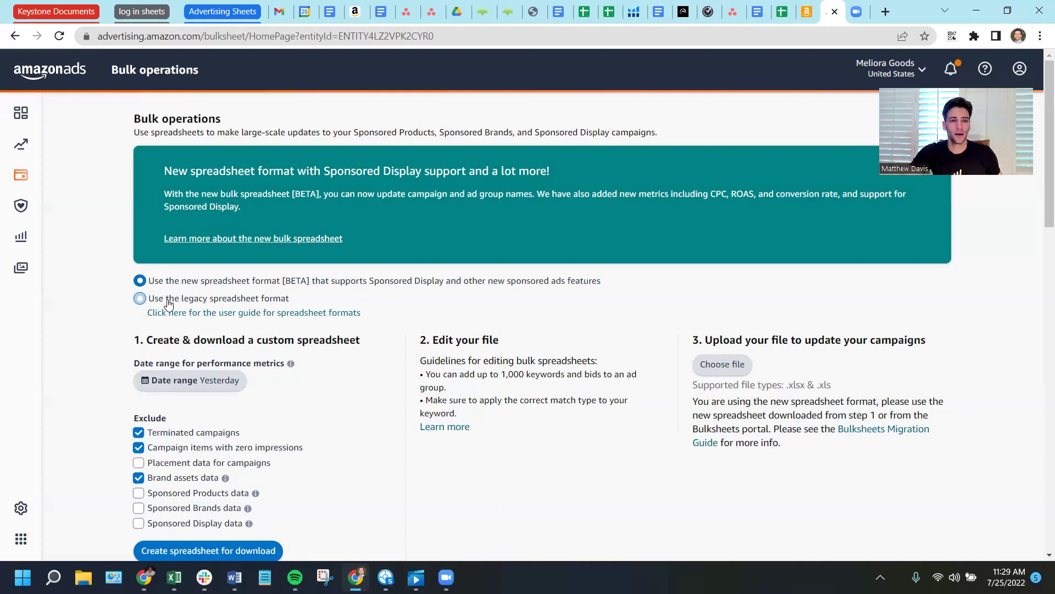
{"action": "scroll", "coordinate": [163, 379], "scroll_direction": "down", "scroll_amount": 2}
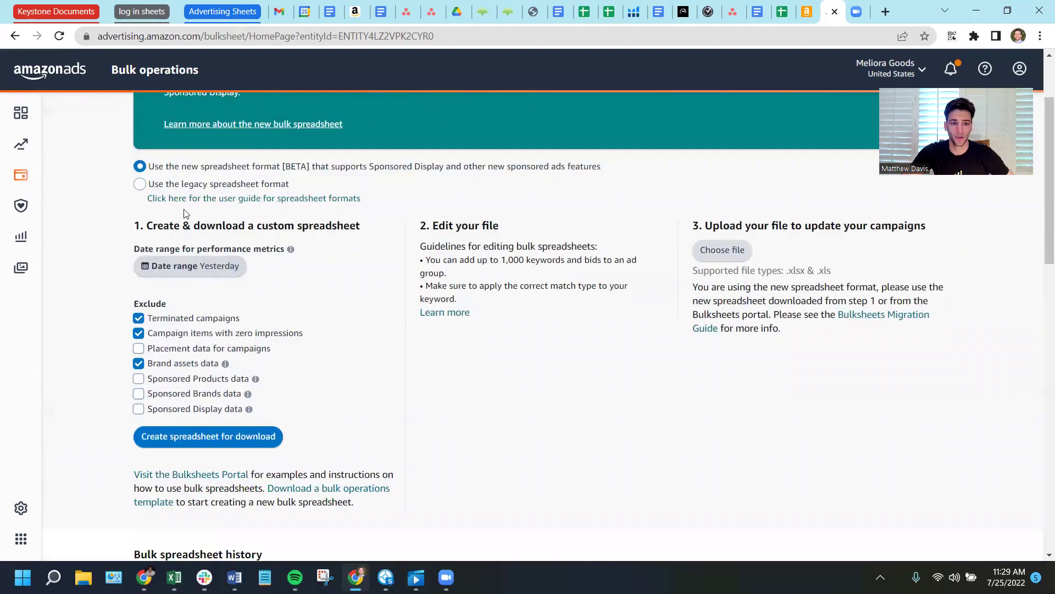
{"action": "scroll", "coordinate": [30, 263], "scroll_direction": "up", "scroll_amount": 2}
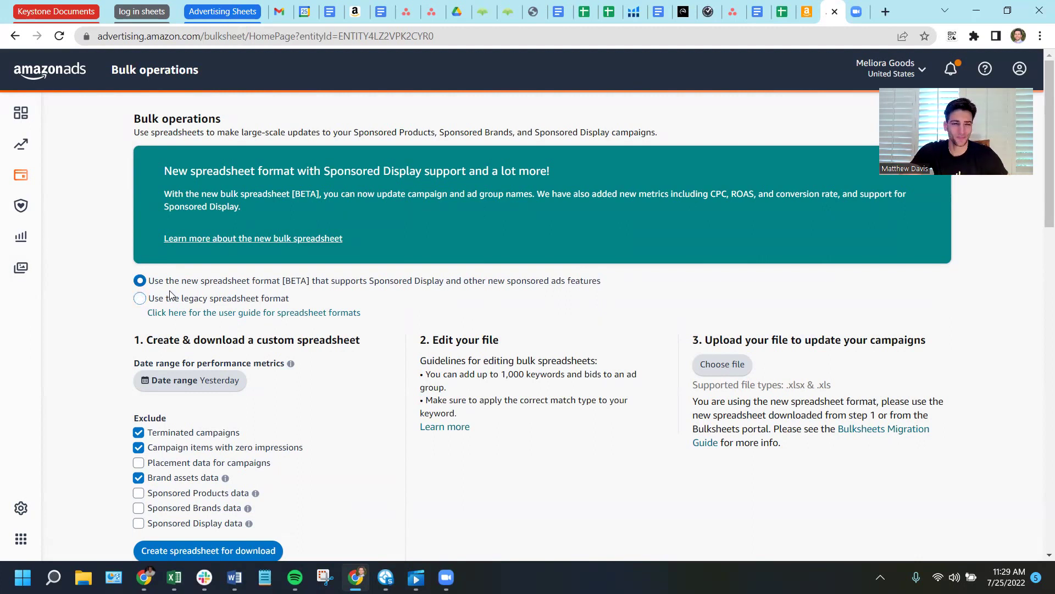
- Choose the 7 days preset for the performance-metrics date range under step 1
{"action": "left_click", "coordinate": [155, 384]}
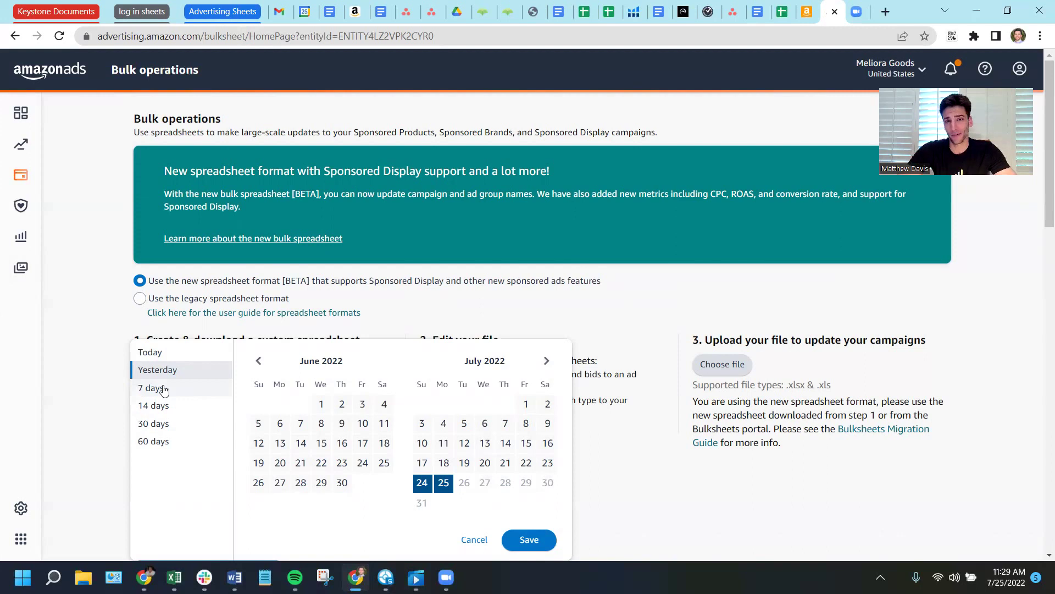
{"action": "left_click", "coordinate": [164, 388]}
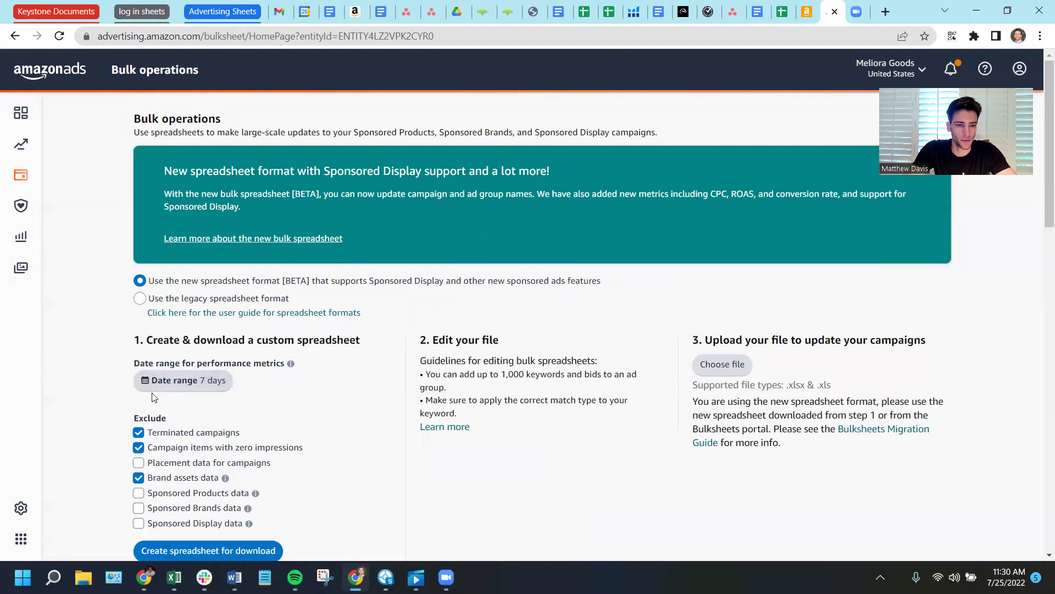
{"action": "scroll", "coordinate": [125, 376], "scroll_direction": "down", "scroll_amount": 1}
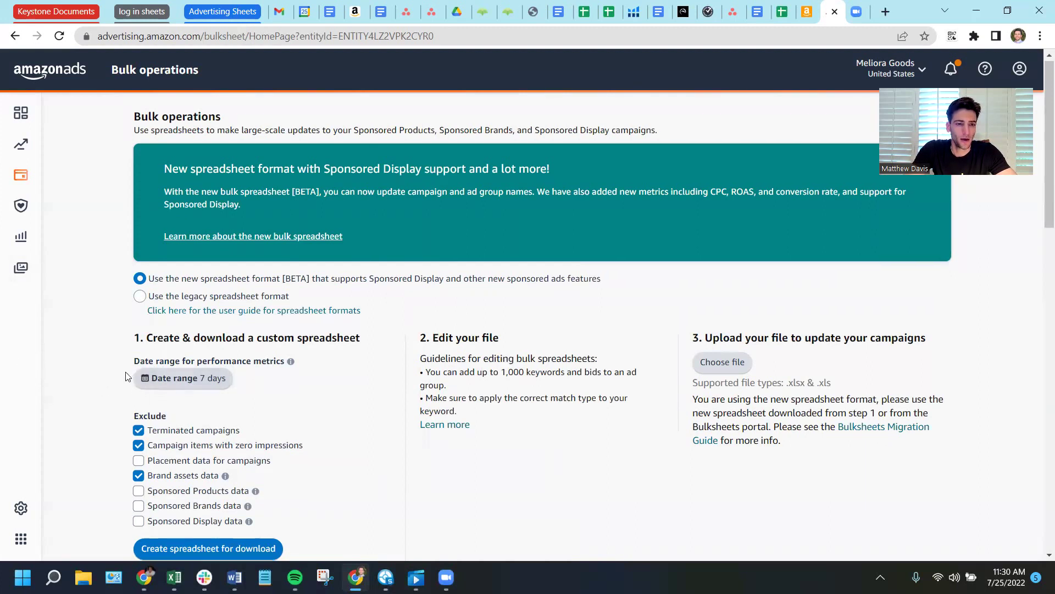
{"action": "scroll", "coordinate": [126, 376], "scroll_direction": "down", "scroll_amount": 2}
{"action": "double_click", "coordinate": [149, 303]}
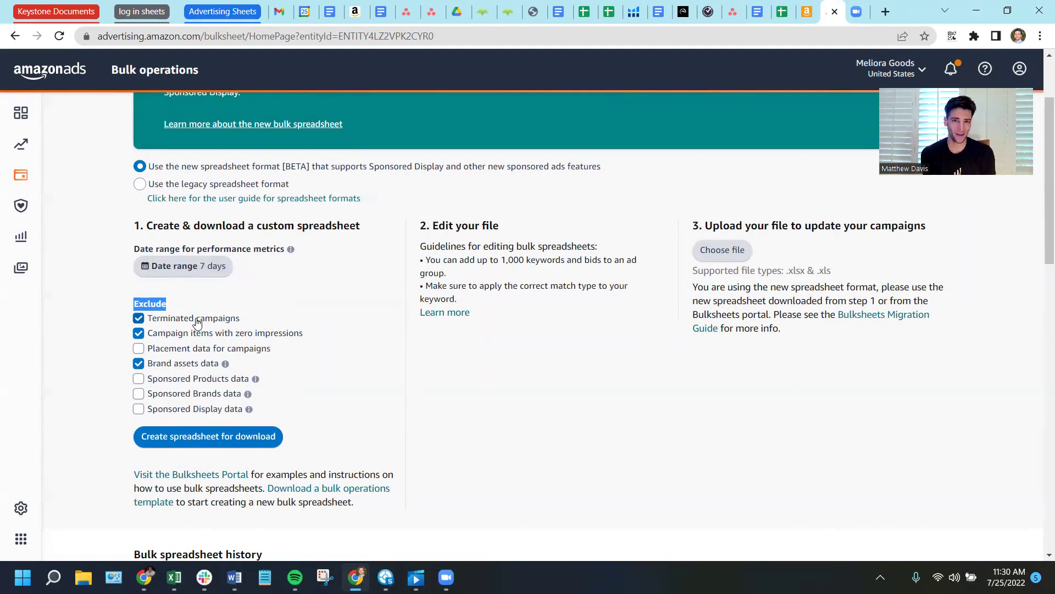
{"action": "left_click", "coordinate": [138, 318]}
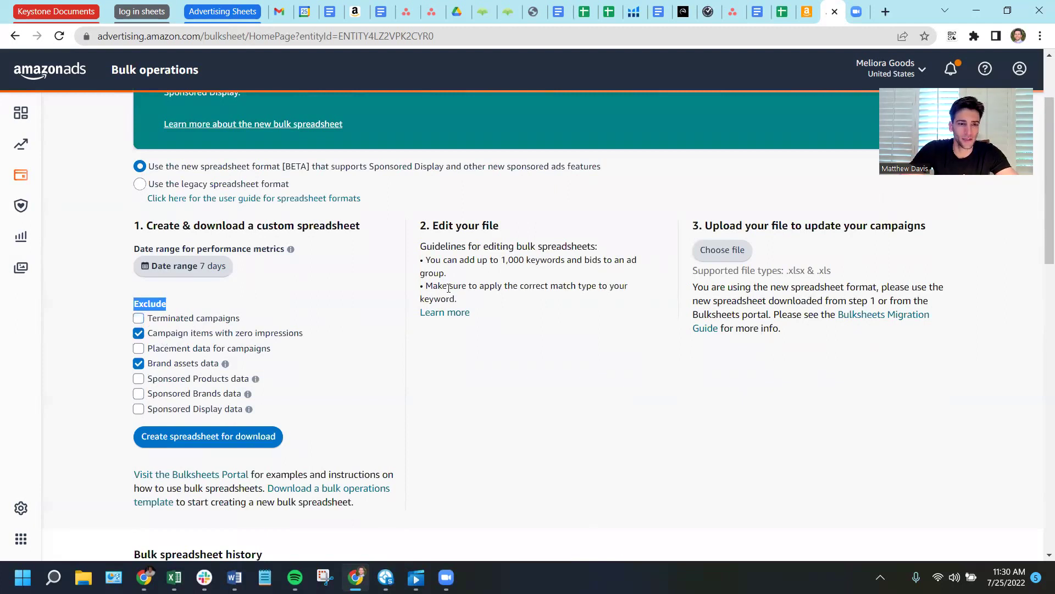
{"action": "left_click", "coordinate": [139, 317]}
{"action": "left_click_drag", "start_coordinate": [169, 319], "coordinate": [236, 320]}
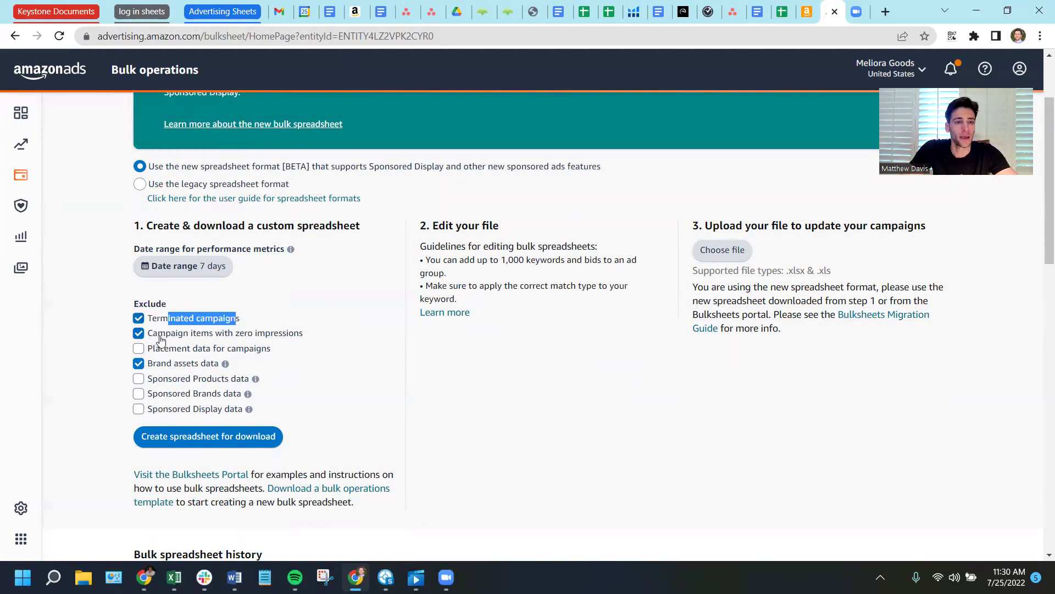
- Uncheck the exclusion of campaign items with zero impressions
{"action": "left_click", "coordinate": [136, 336]}
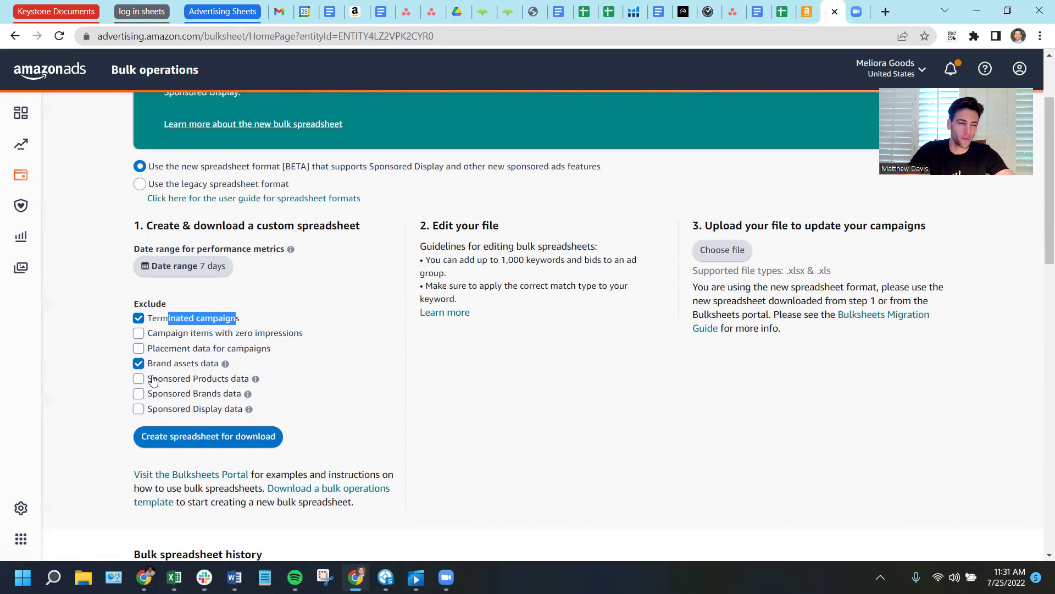
- Create the spreadsheet, download the Jul 25 11:18:11 bulk file and open it in Excel
{"action": "left_click", "coordinate": [175, 444]}
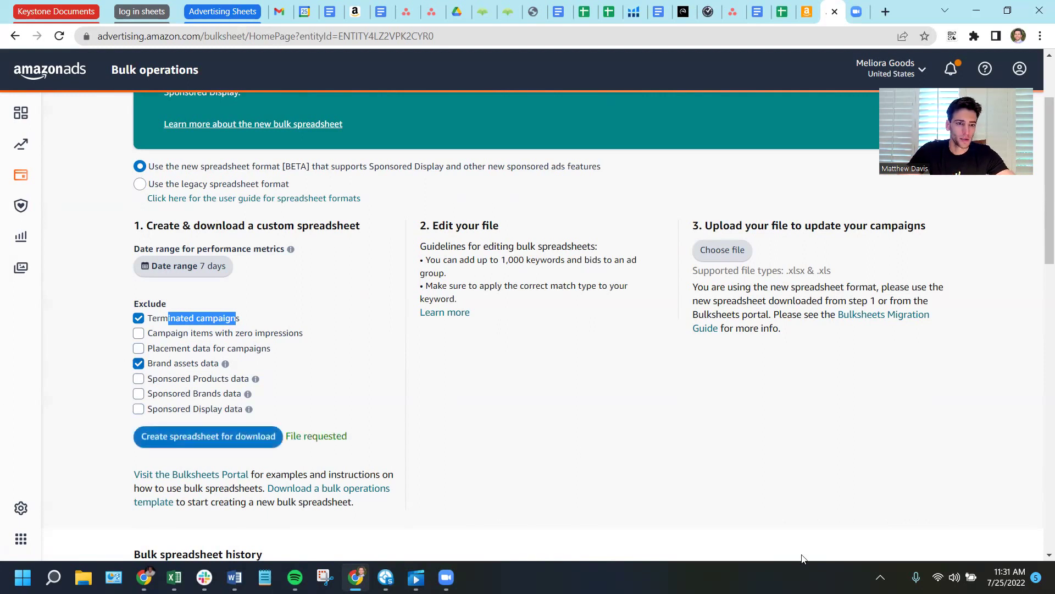
{"action": "scroll", "coordinate": [193, 381], "scroll_direction": "down", "scroll_amount": 1}
{"action": "scroll", "coordinate": [194, 380], "scroll_direction": "down", "scroll_amount": 2}
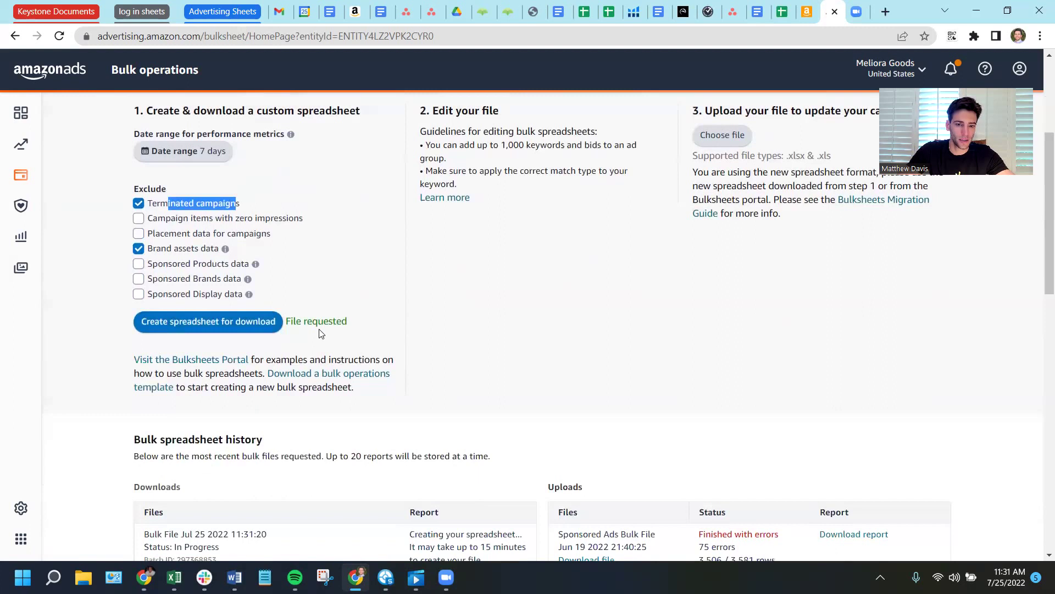
{"action": "scroll", "coordinate": [293, 330], "scroll_direction": "down", "scroll_amount": 4}
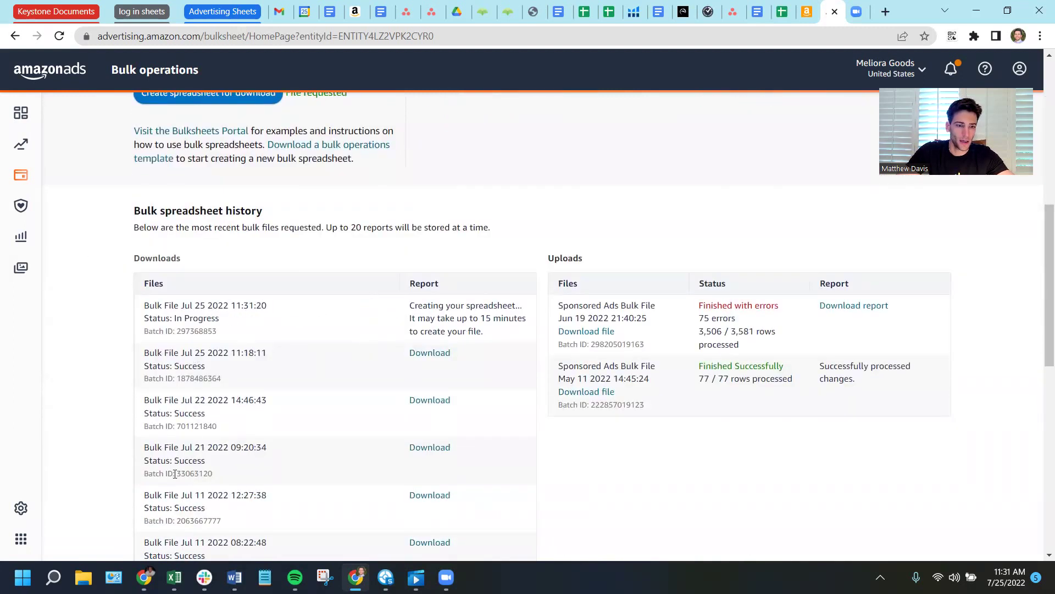
{"action": "scroll", "coordinate": [401, 344], "scroll_direction": "down", "scroll_amount": 2}
{"action": "left_click", "coordinate": [425, 236]}
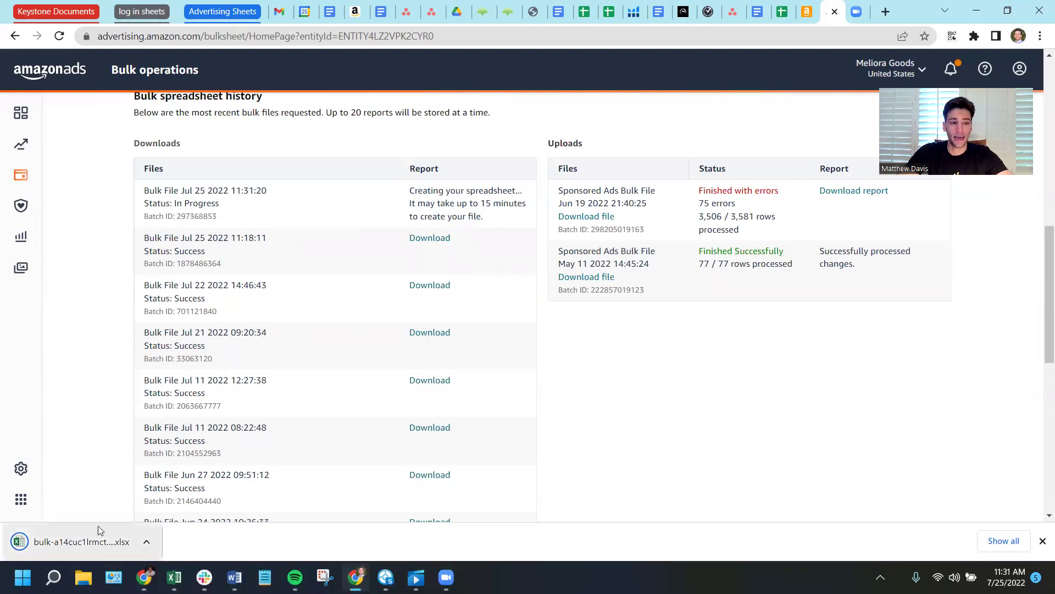
{"action": "left_click", "coordinate": [61, 543]}
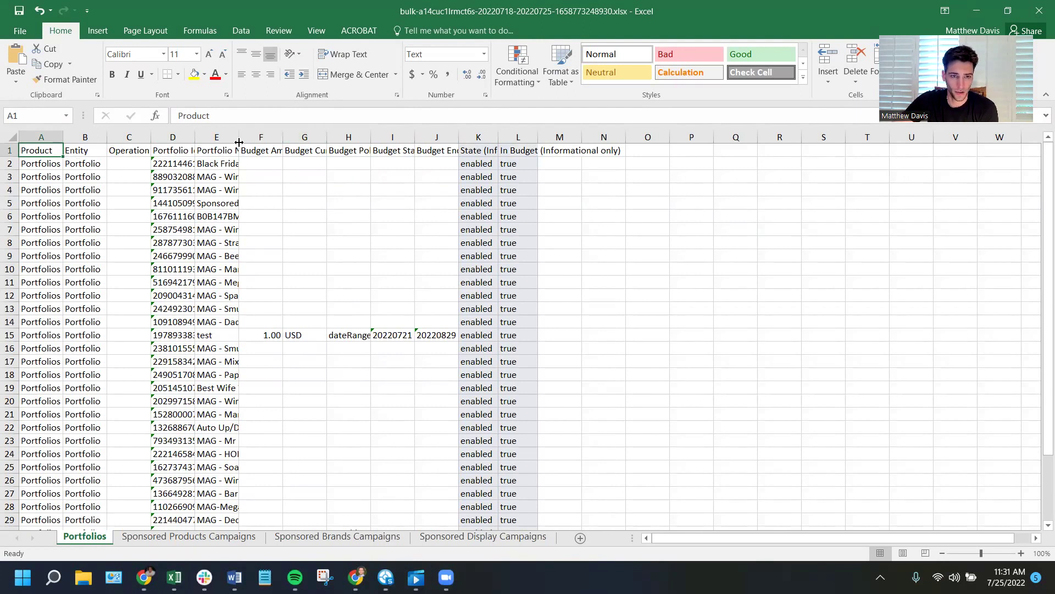
- Widen the Portfolio Name column E, then switch to the Sponsored Products Campaigns sheet
{"action": "left_click_drag", "start_coordinate": [239, 142], "coordinate": [278, 142]}
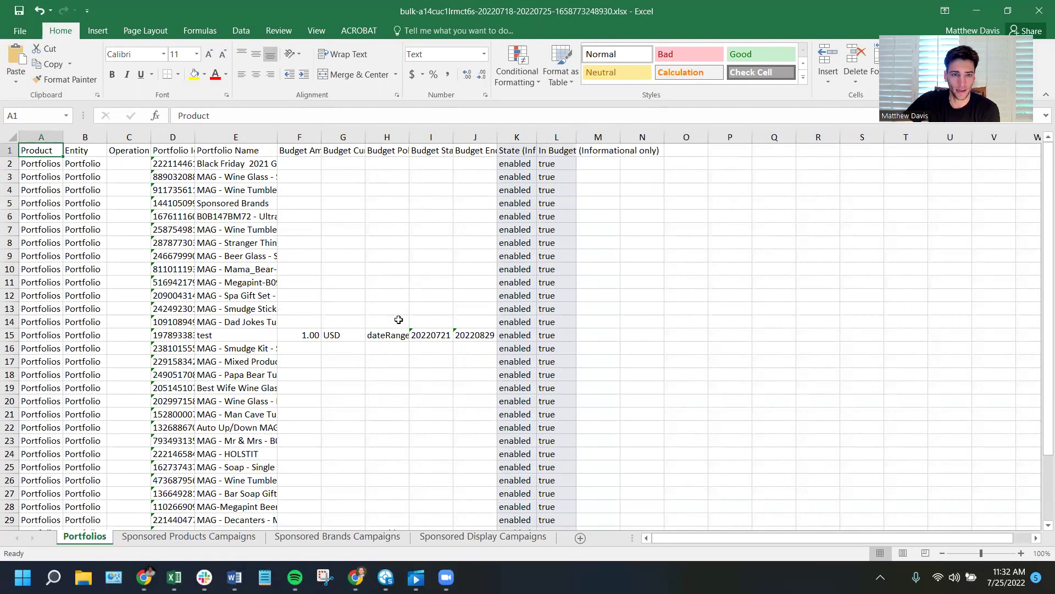
{"action": "scroll", "coordinate": [495, 299], "scroll_direction": "down", "scroll_amount": 7}
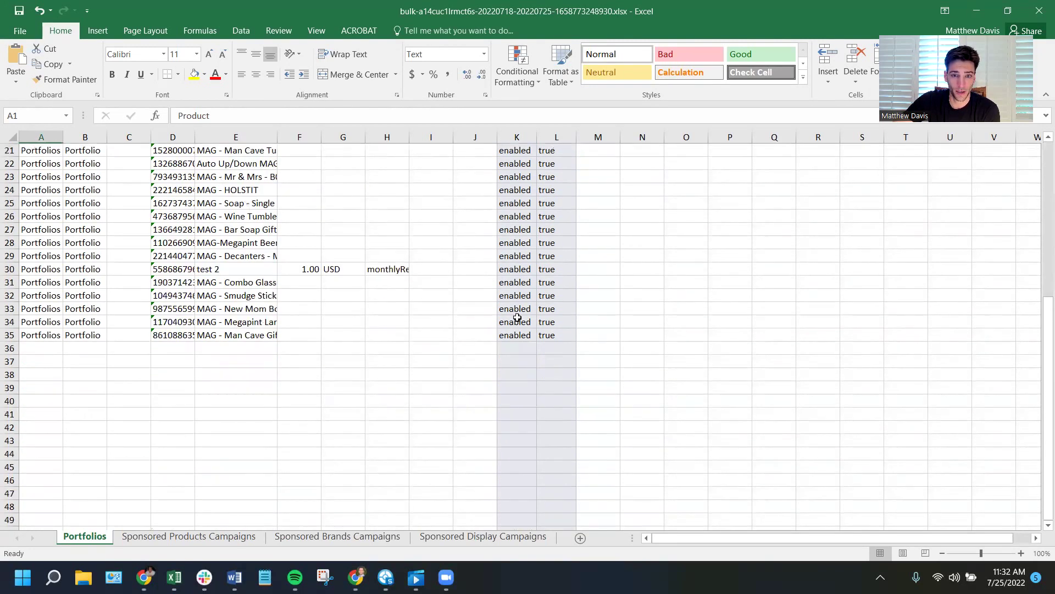
{"action": "scroll", "coordinate": [517, 318], "scroll_direction": "up", "scroll_amount": 7}
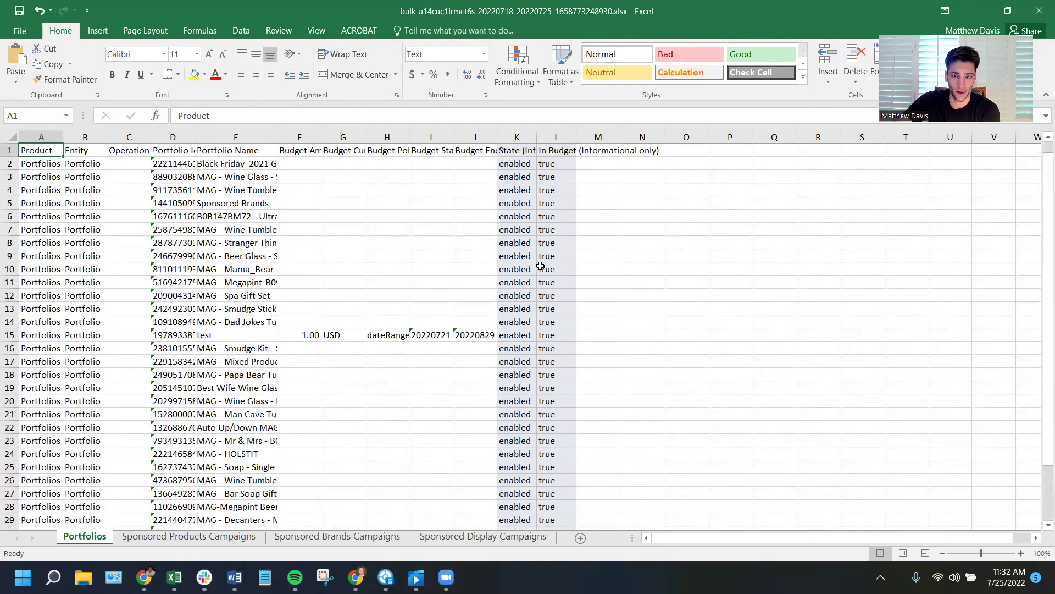
{"action": "left_click", "coordinate": [136, 535]}
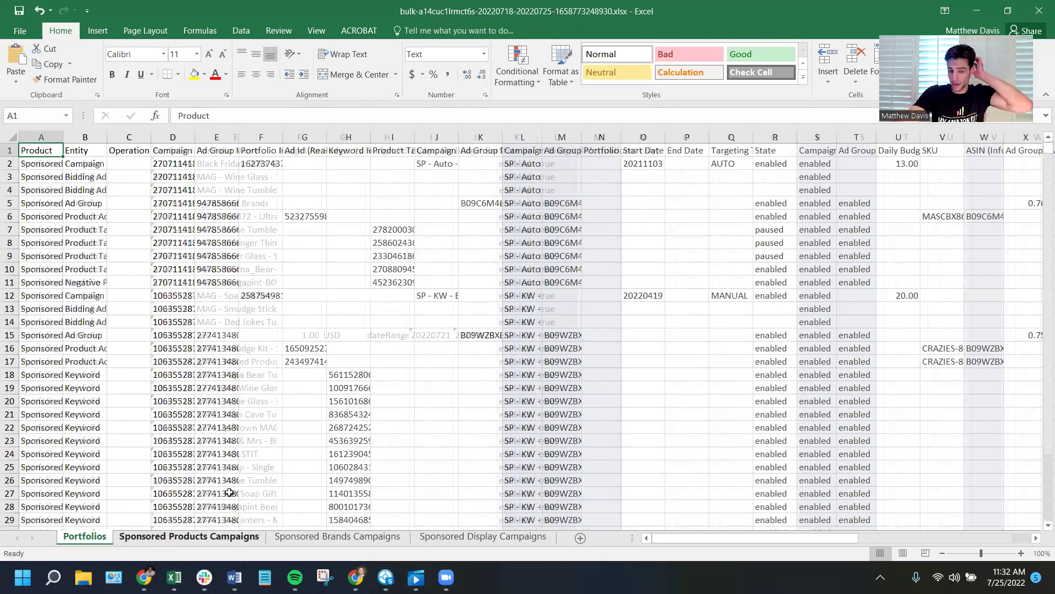
- Autofit the Campaign Id (D) and Entity (B) columns to their full contents
{"action": "scroll", "coordinate": [786, 506], "scroll_direction": "down", "scroll_amount": 2}
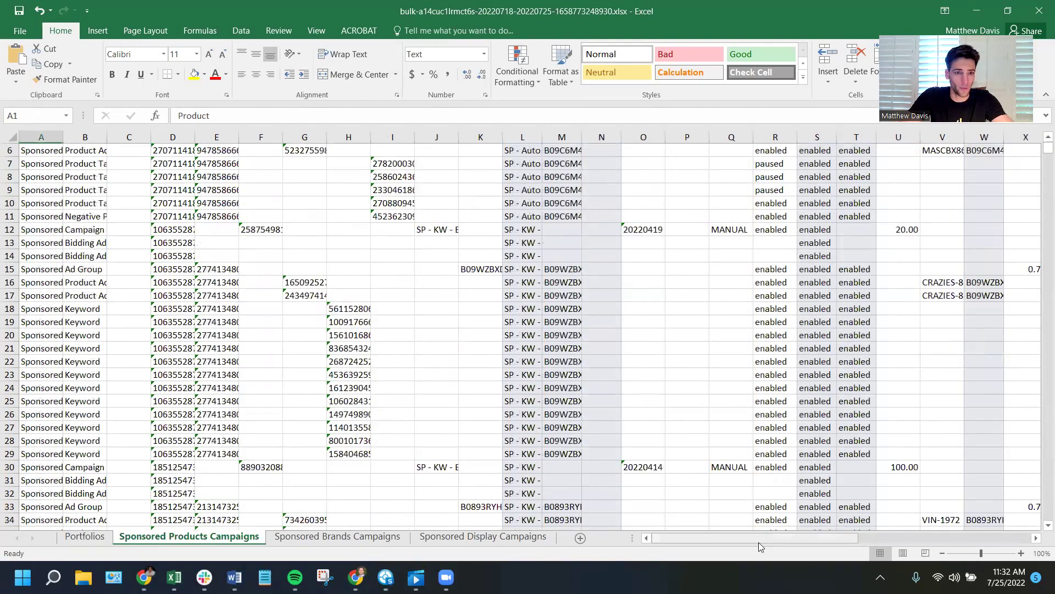
{"action": "scroll", "coordinate": [760, 547], "scroll_direction": "up", "scroll_amount": 2}
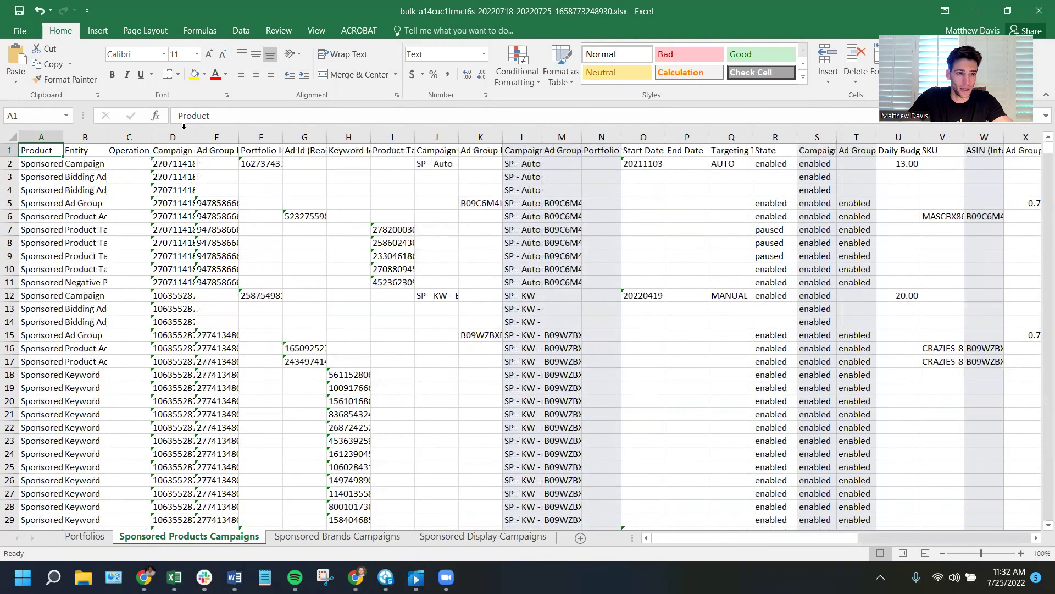
{"action": "left_click_drag", "start_coordinate": [203, 132], "coordinate": [203, 132]}
{"action": "double_click", "coordinate": [203, 133]}
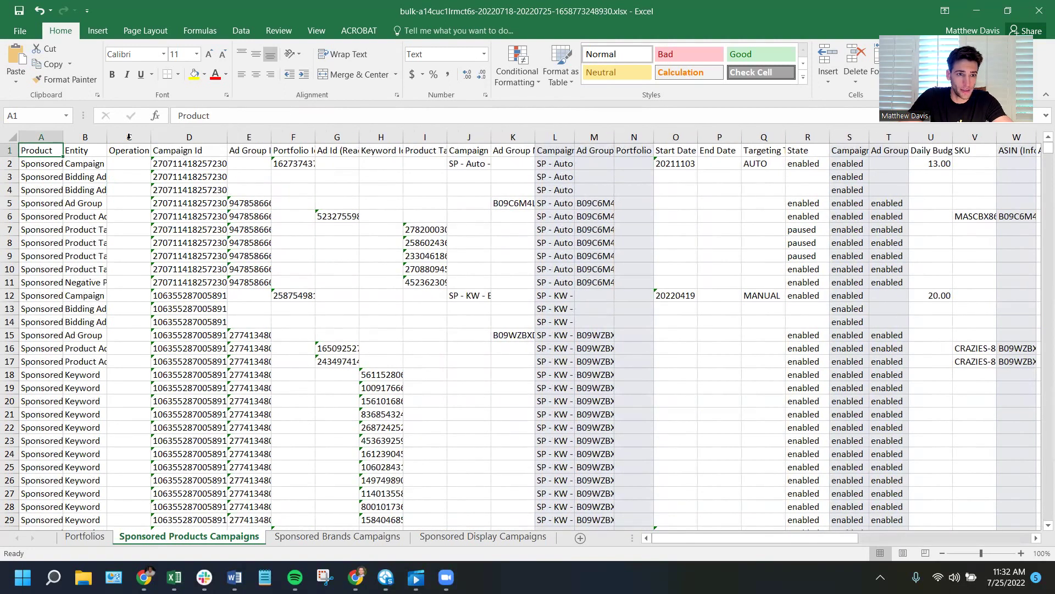
{"action": "double_click", "coordinate": [105, 133]}
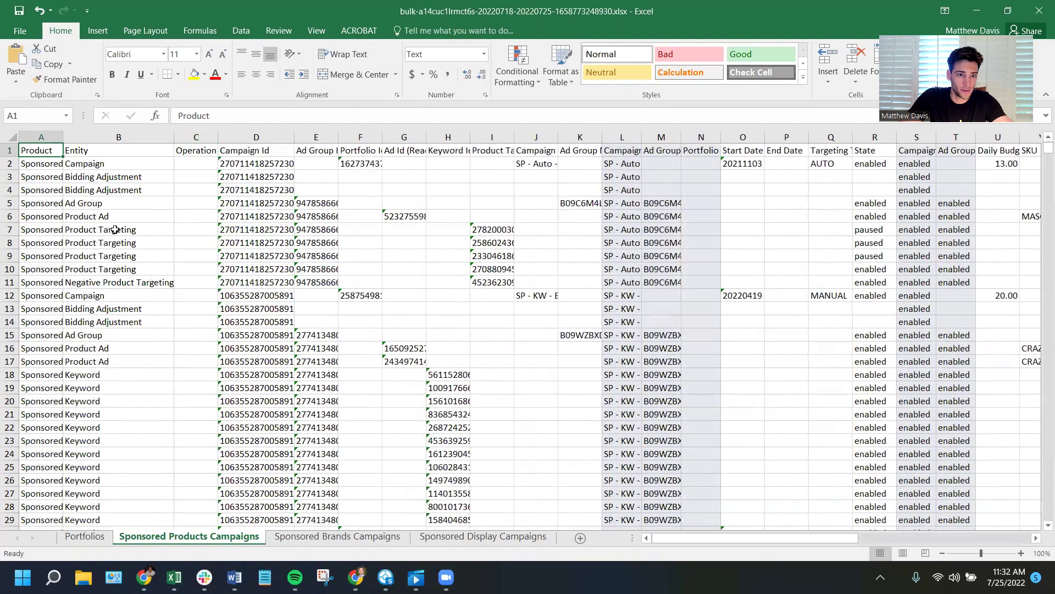
- Review bid, keyword, placement and clicks cells, e.g. ad group bid 0.75, keyword bid 1.4
{"action": "left_click", "coordinate": [415, 328]}
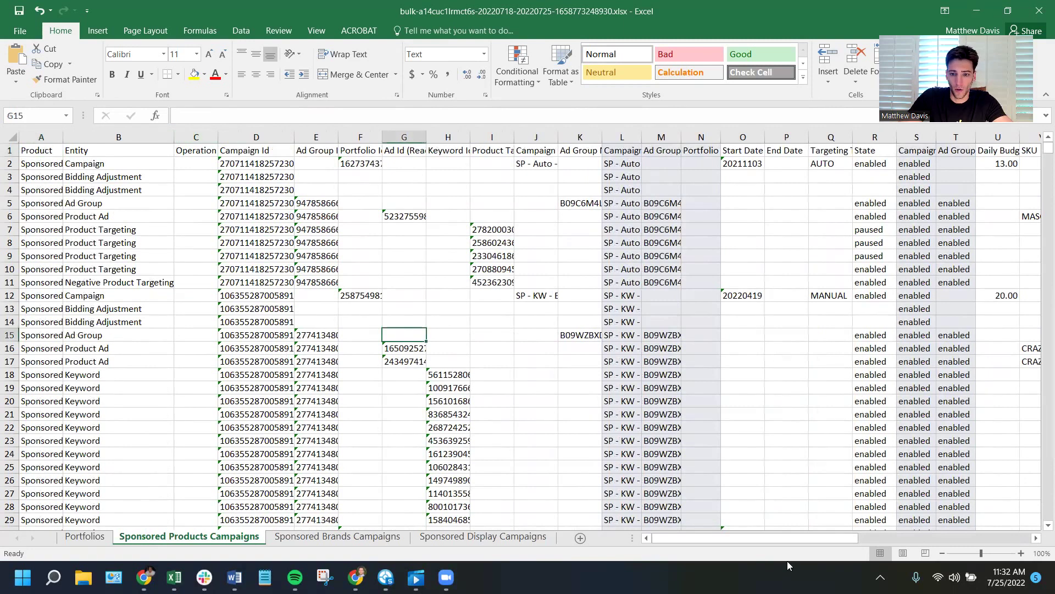
{"action": "scroll", "coordinate": [800, 538], "scroll_direction": "right", "scroll_amount": 1}
{"action": "scroll", "coordinate": [896, 543], "scroll_direction": "right", "scroll_amount": 3}
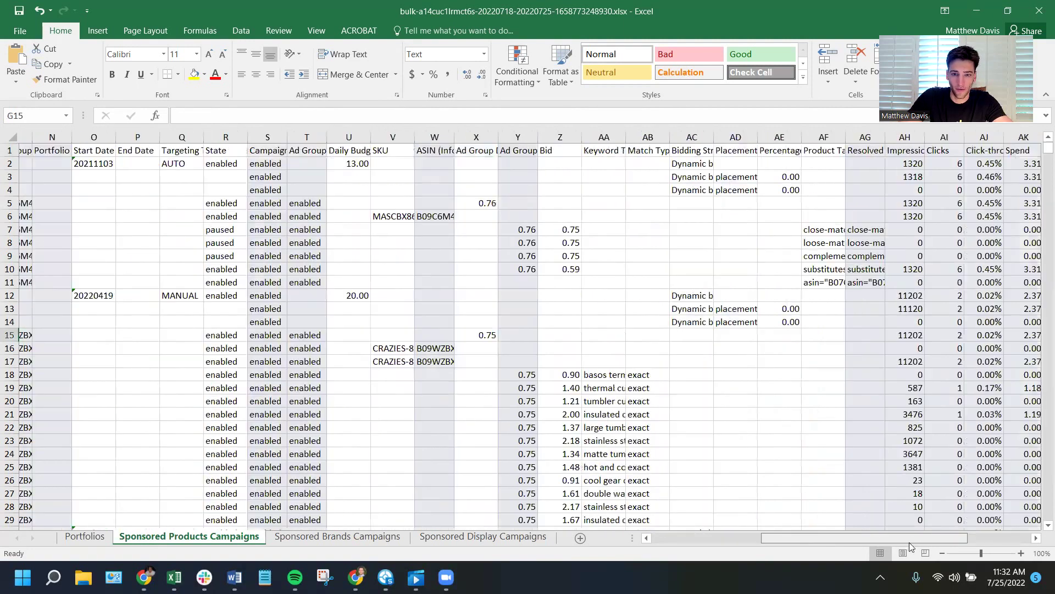
{"action": "left_click", "coordinate": [506, 376]}
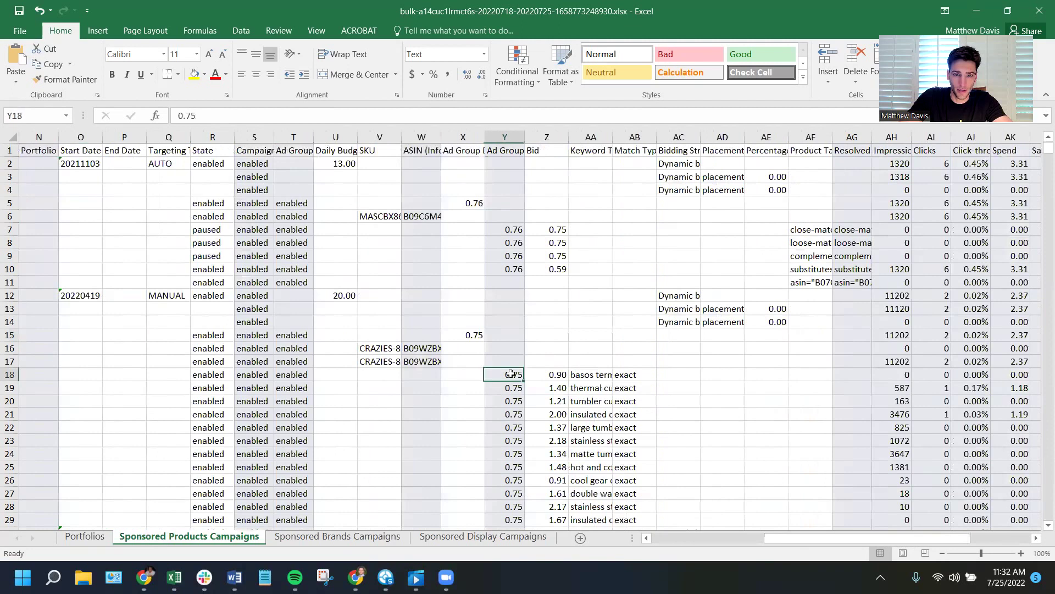
{"action": "left_click", "coordinate": [549, 399]}
{"action": "left_click", "coordinate": [511, 399]}
{"action": "left_click", "coordinate": [546, 392]}
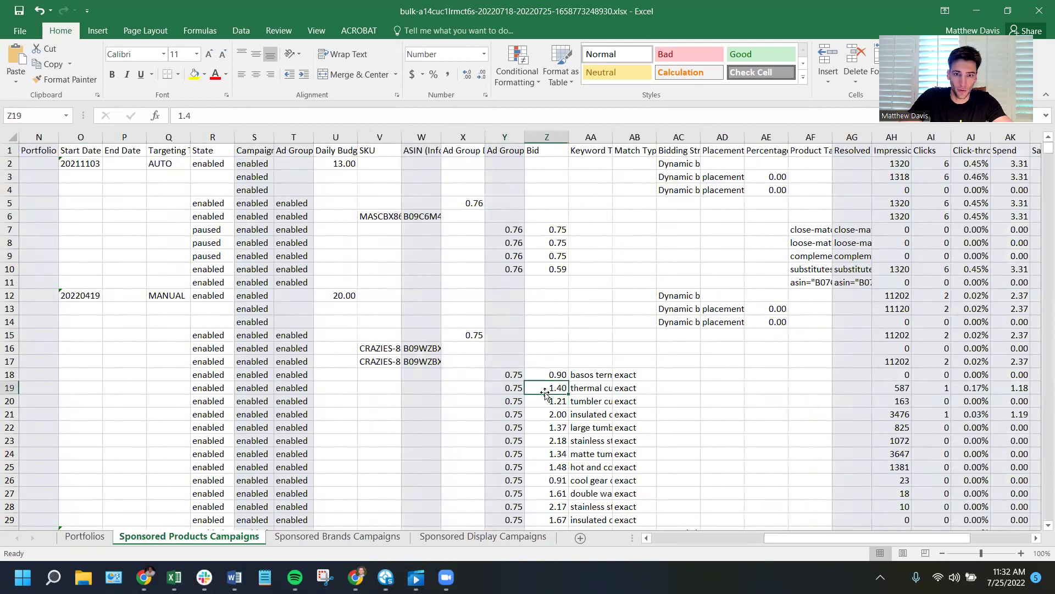
{"action": "left_click", "coordinate": [574, 378]}
{"action": "left_click", "coordinate": [742, 320]}
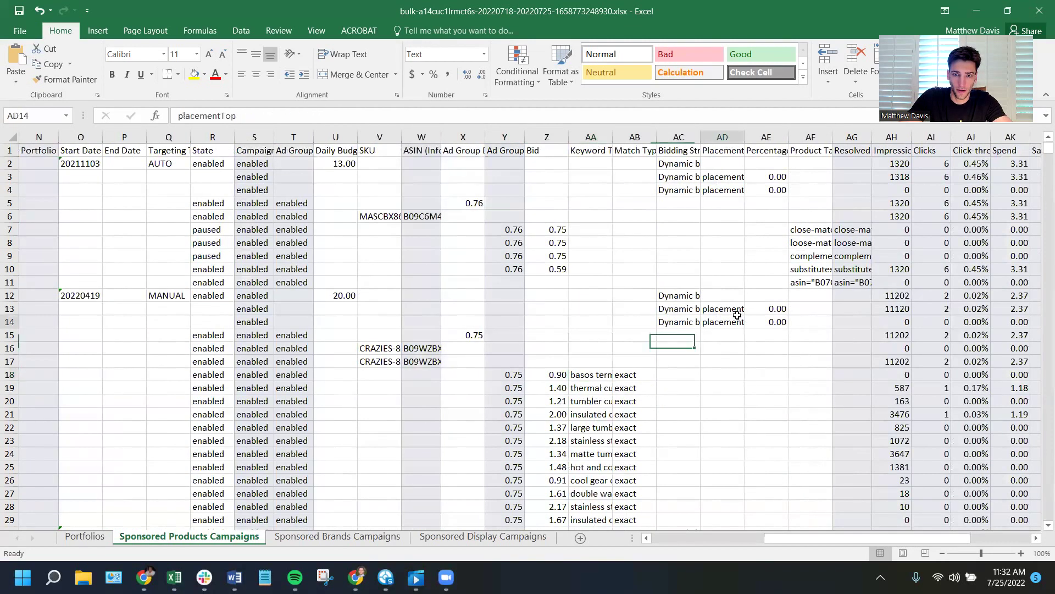
{"action": "left_click", "coordinate": [934, 349]}
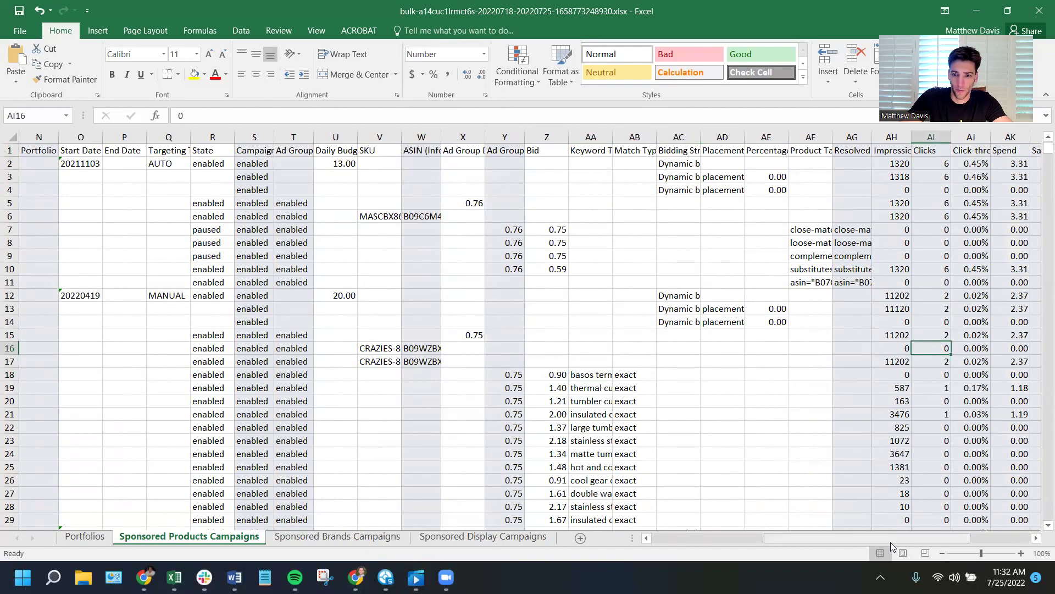
{"action": "scroll", "coordinate": [894, 538], "scroll_direction": "right", "scroll_amount": 3}
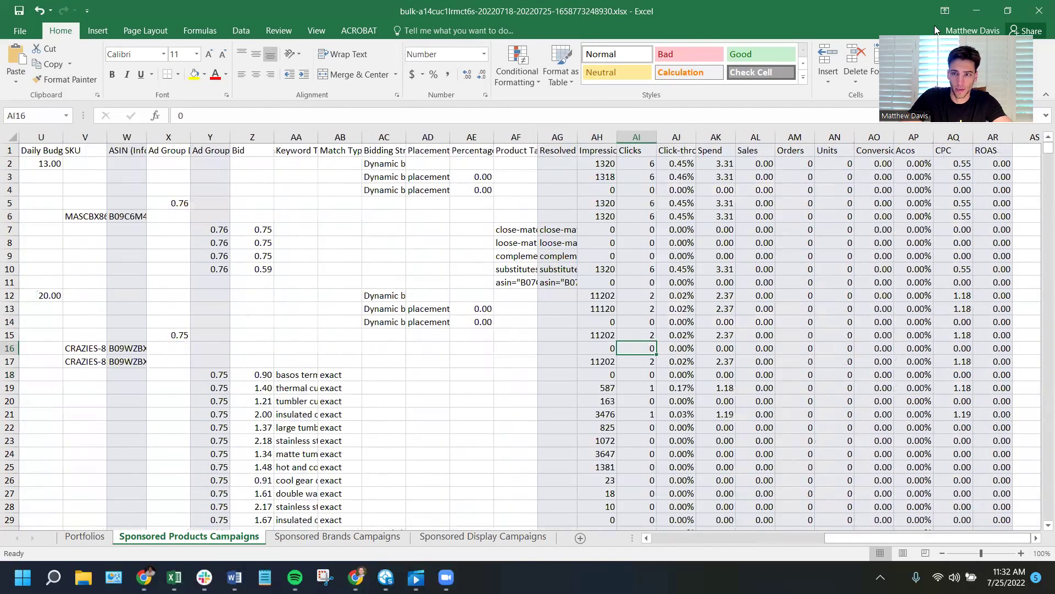